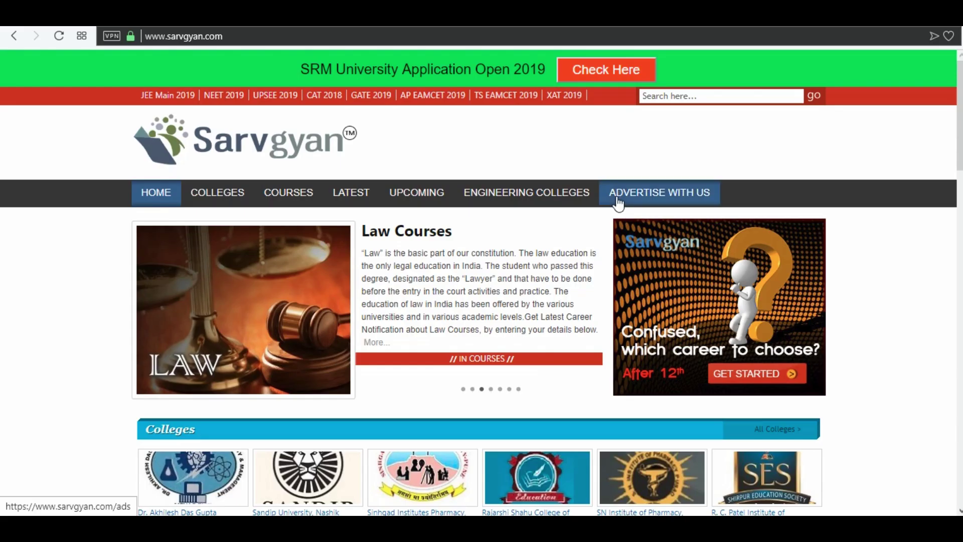
pyautogui.moveTo(241, 38); pyautogui.dragTo(144, 35)
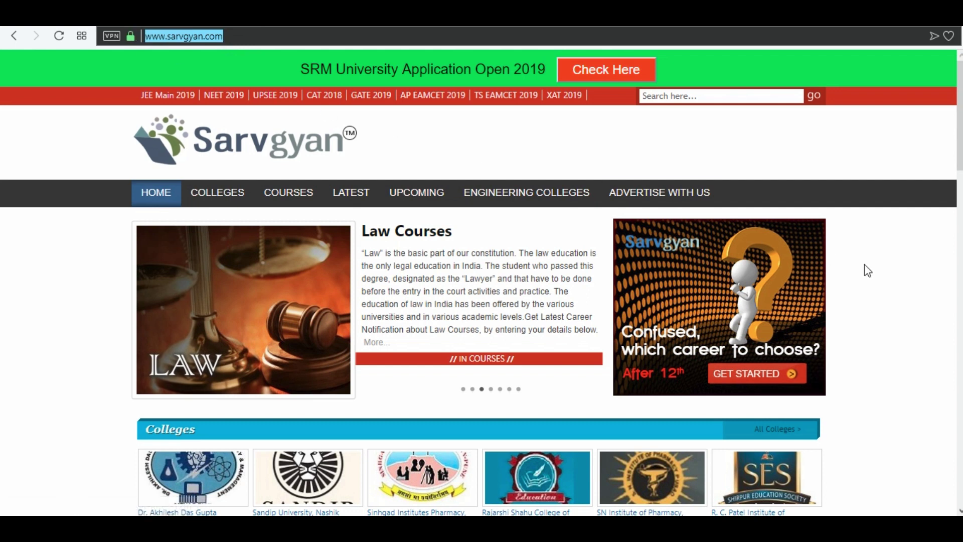
pyautogui.scroll(-5, 865, 271)
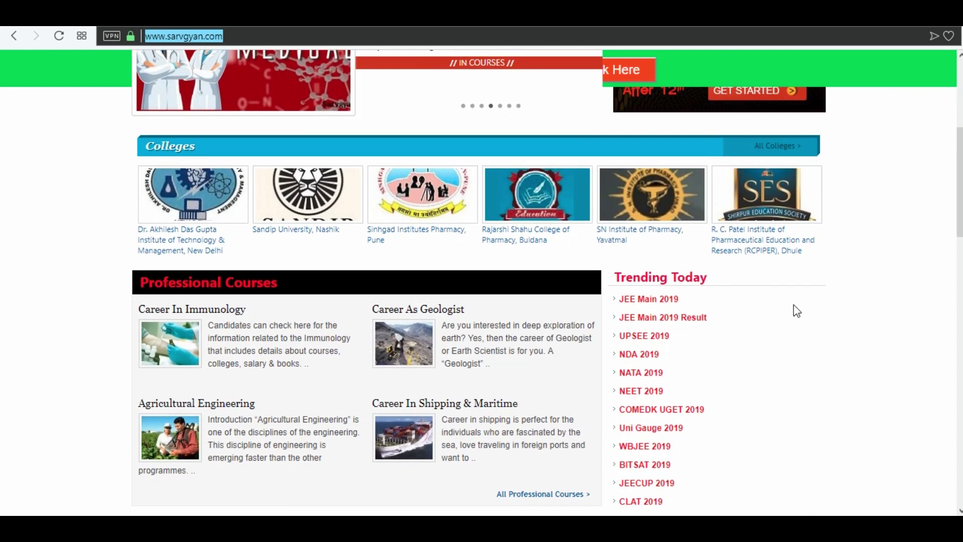
# Open the NATA 2019 article from Trending Today and scroll to its Notifications section.
pyautogui.click(638, 372)
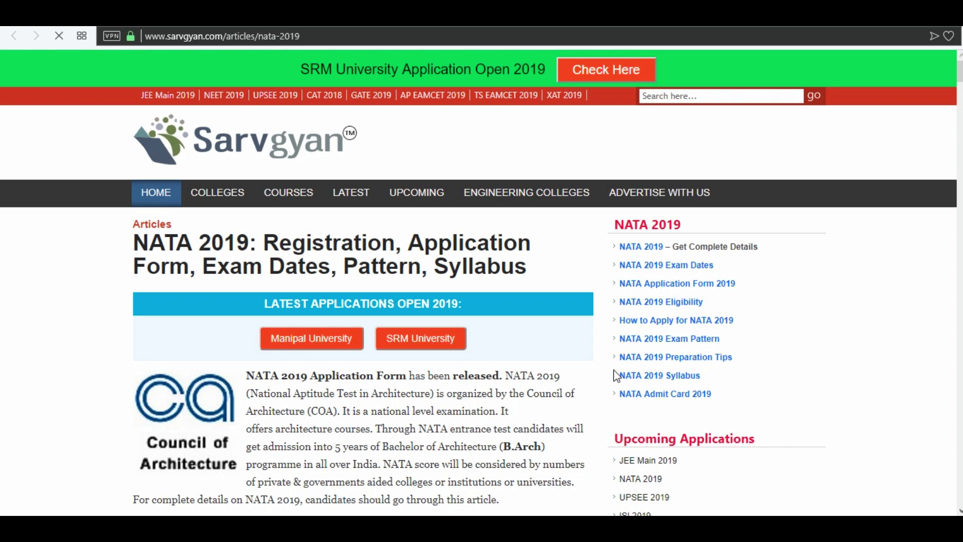
pyautogui.scroll(-5, 617, 375)
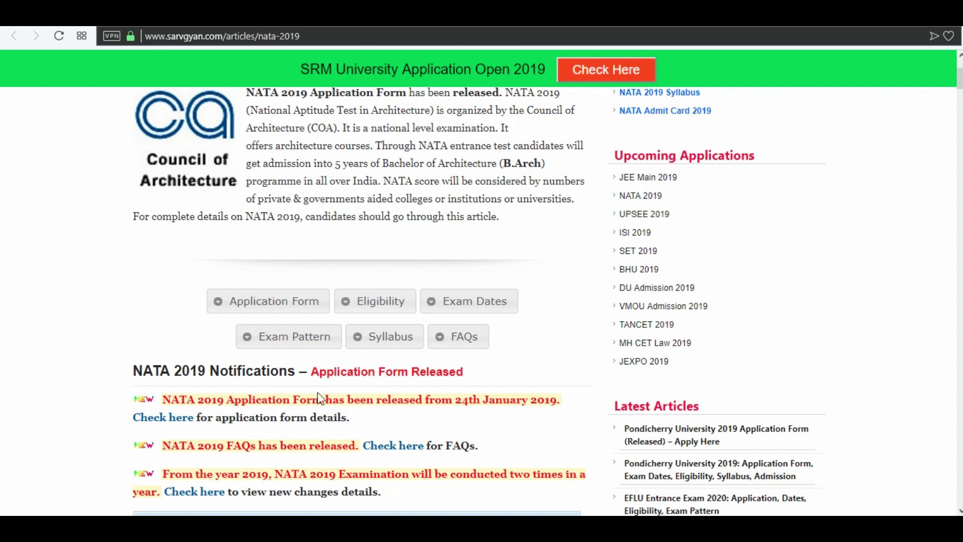
# Open the application form details, find the Registration Notification and follow 'Click here to apply'.
pyautogui.click(161, 424)
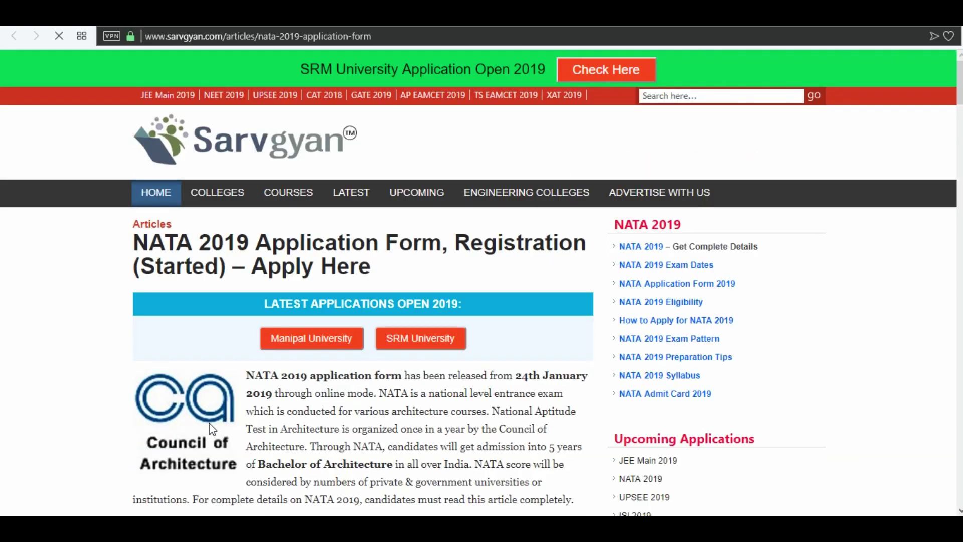
pyautogui.scroll(-3, 371, 444)
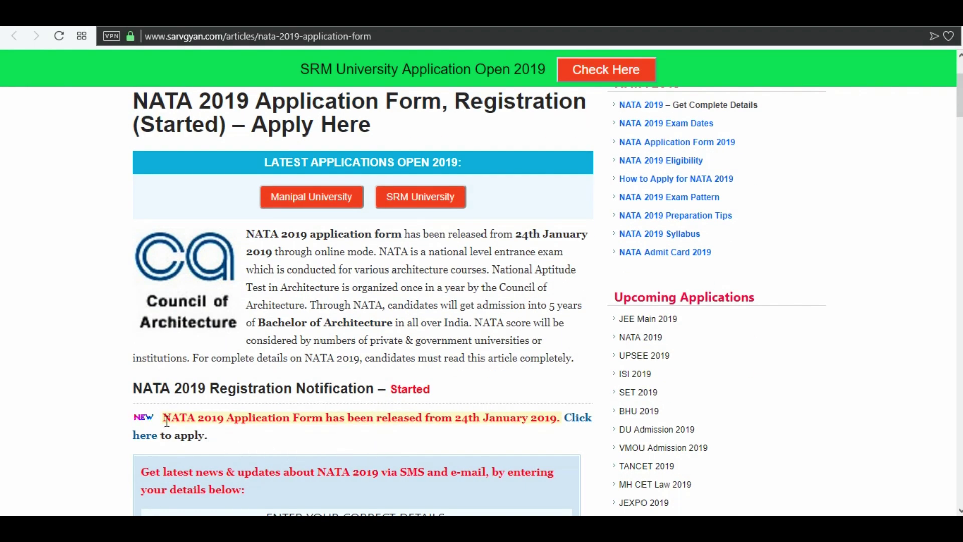
pyautogui.moveTo(166, 419); pyautogui.dragTo(211, 441)
pyautogui.click(235, 440)
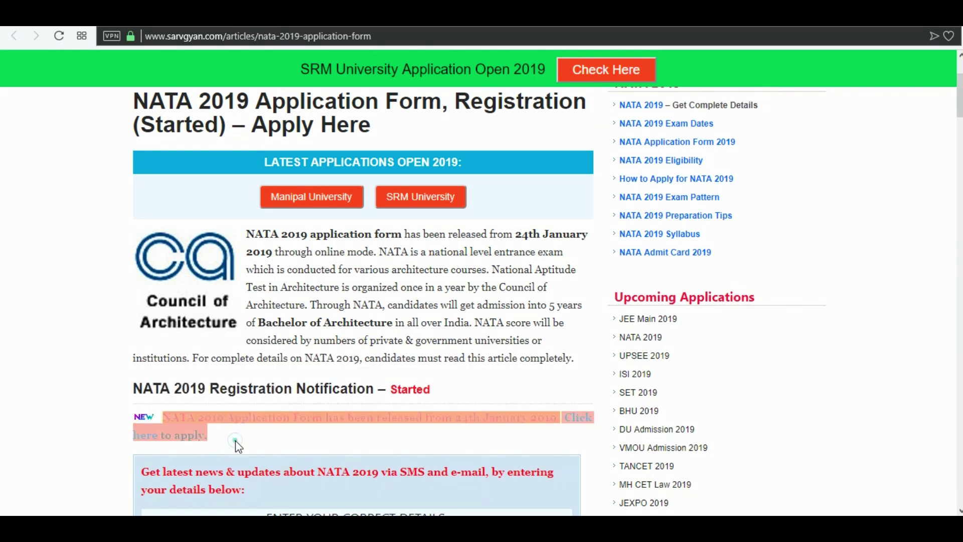
pyautogui.click(145, 441)
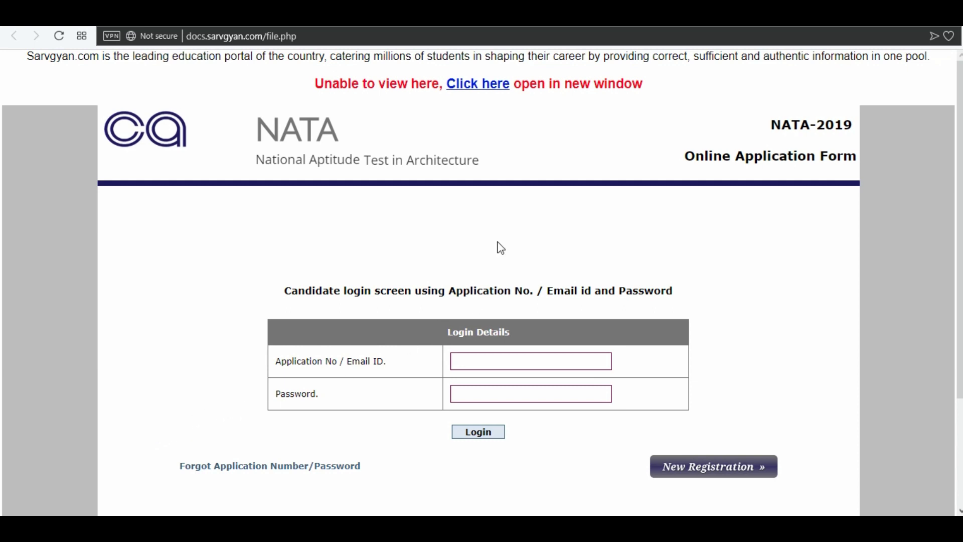
# Open the application login page in its own window and start a New Registration.
pyautogui.click(484, 86)
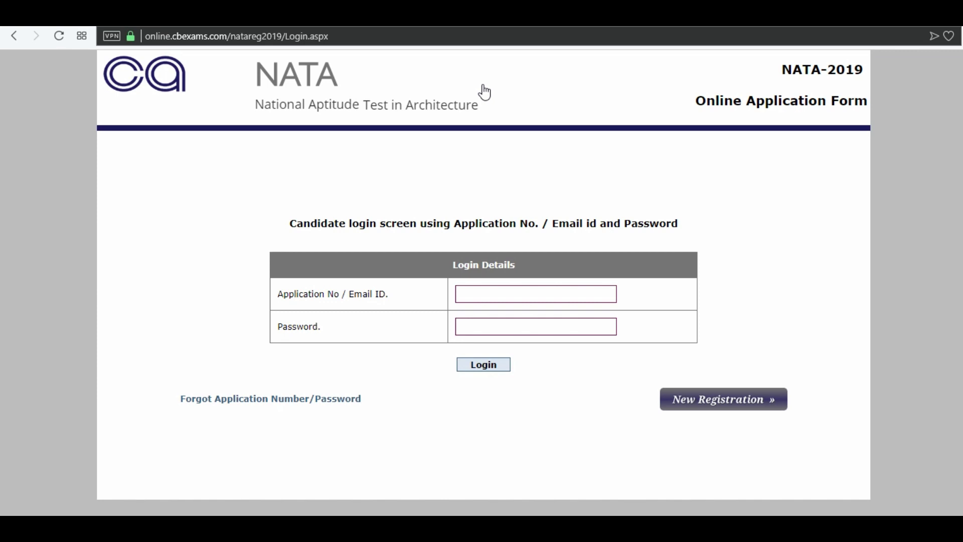
pyautogui.click(688, 404)
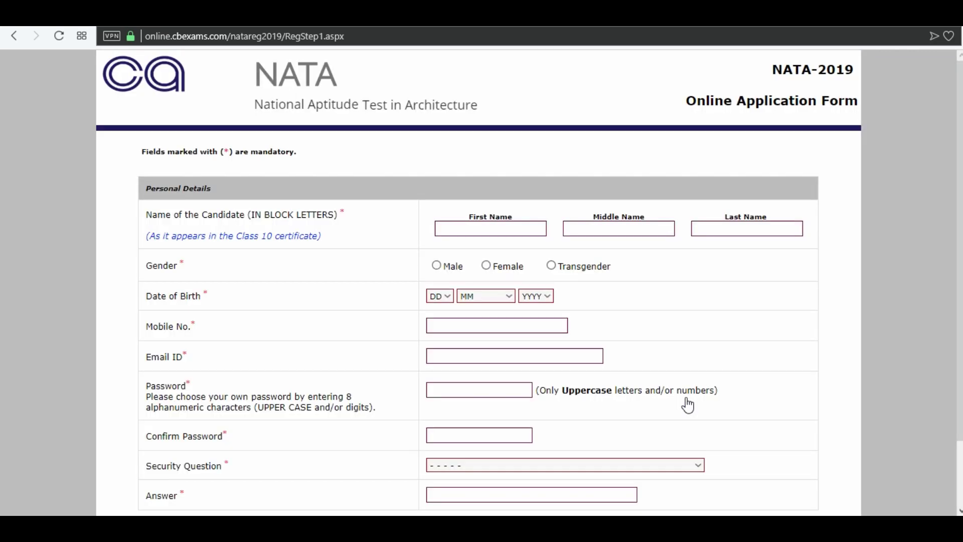
# Enter the candidate's first, middle and last name and set gender to Male.
pyautogui.click(507, 229)
pyautogui.click(613, 231)
pyautogui.click(739, 228)
pyautogui.click(437, 265)
pyautogui.click(439, 295)
pyautogui.click(436, 334)
pyautogui.click(485, 296)
pyautogui.click(490, 419)
pyautogui.click(535, 296)
pyautogui.click(527, 400)
# Enter the candidate's mobile number, e-mail address and password.
pyautogui.click(477, 326)
pyautogui.write('8')
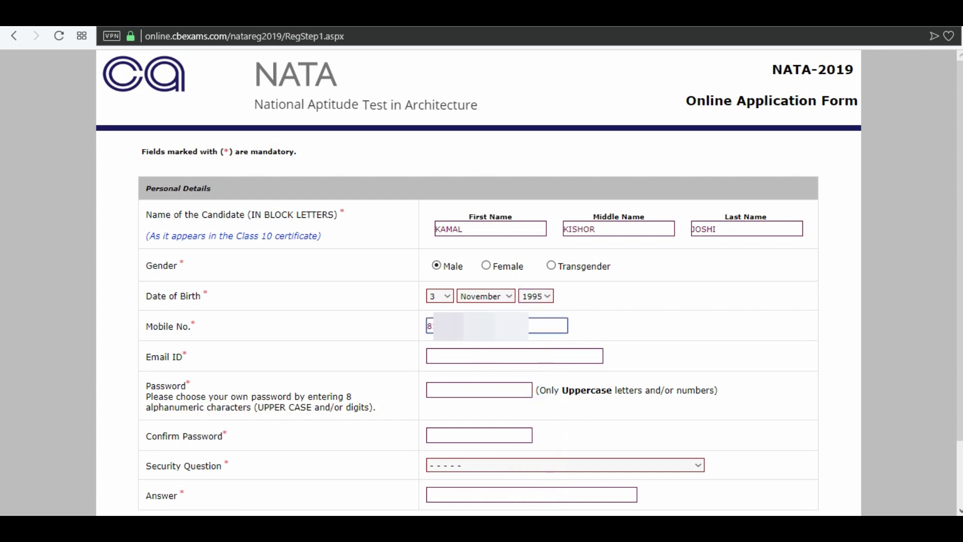
pyautogui.click(481, 353)
pyautogui.write('h')
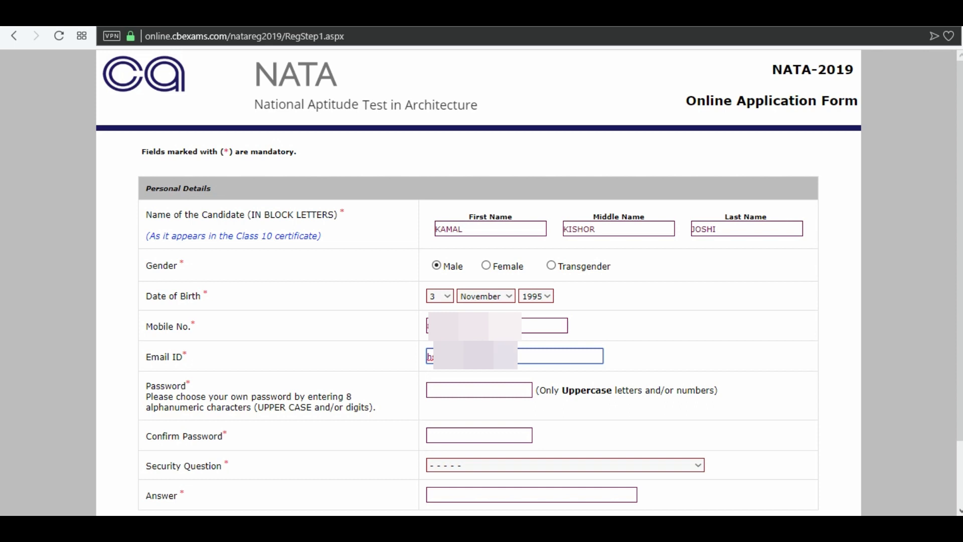
pyautogui.click(491, 389)
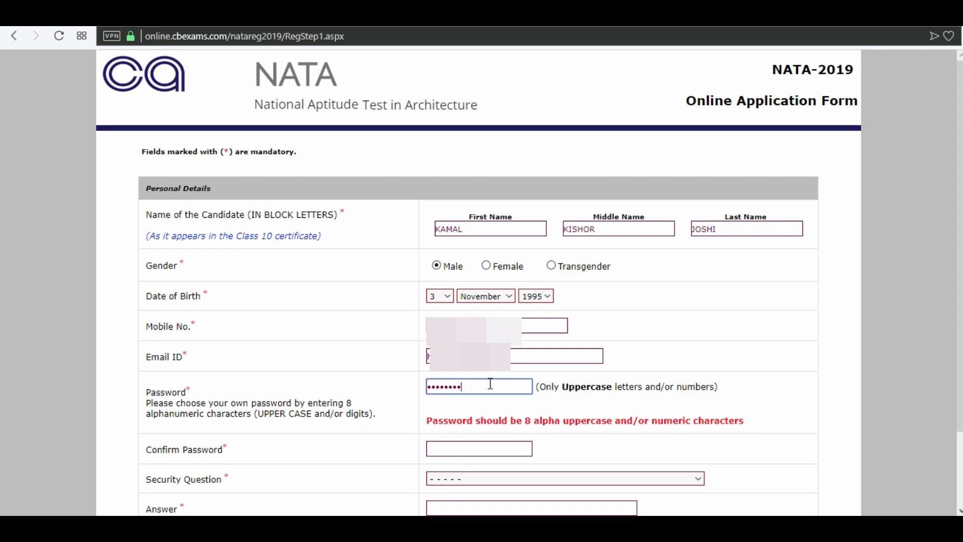
# Confirm the password, choose 'What was your childhood nickname?' and enter the security answer.
pyautogui.click(482, 448)
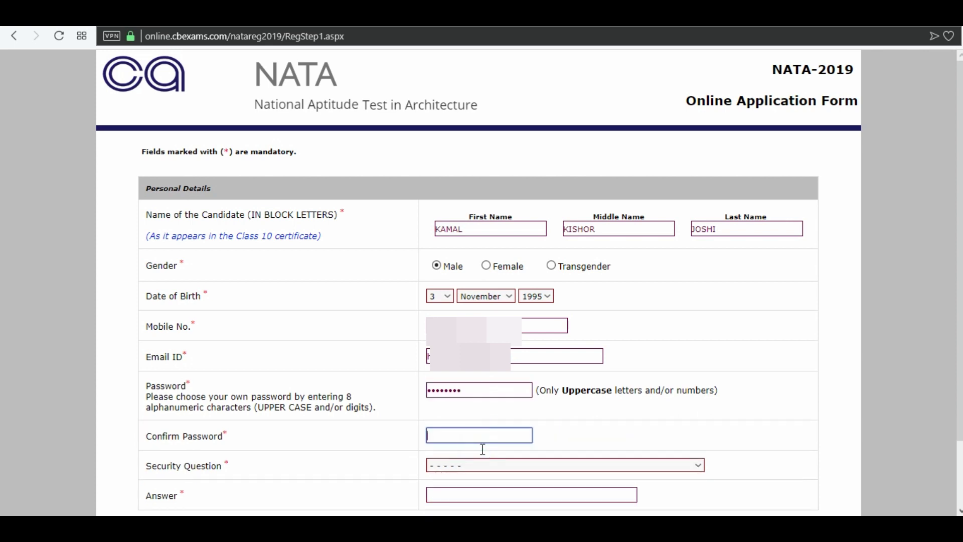
pyautogui.write('••••••')
pyautogui.click(482, 464)
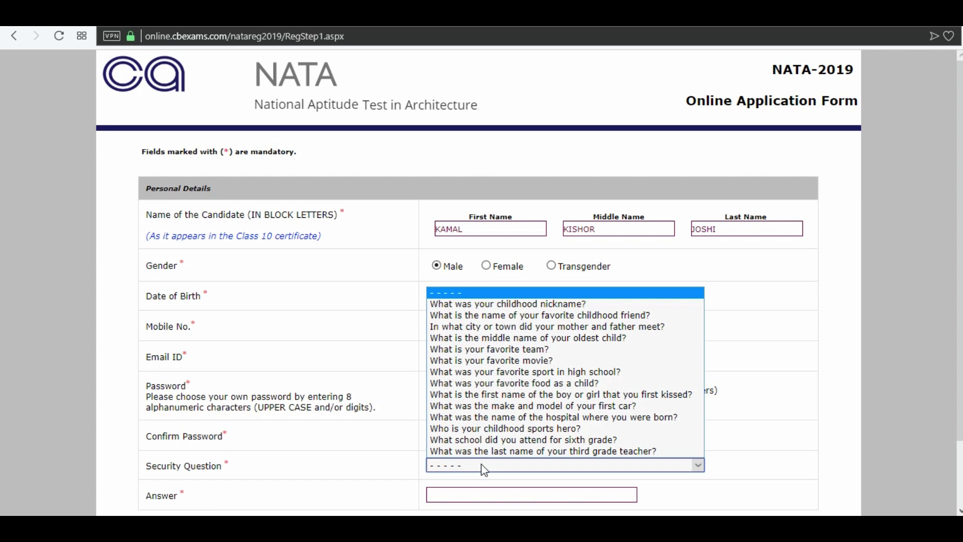
pyautogui.click(487, 304)
pyautogui.click(510, 494)
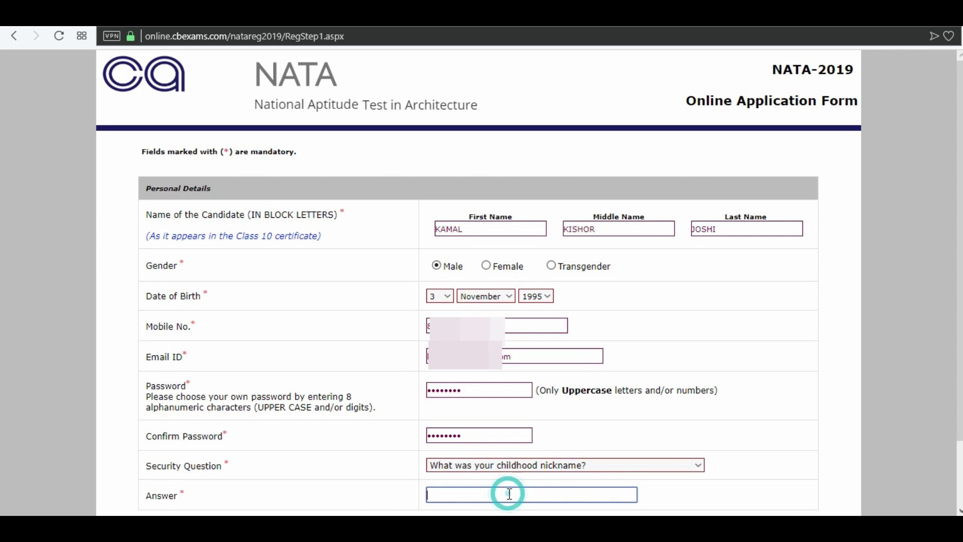
pyautogui.write('KAMAL')
pyautogui.scroll(-2, 821, 441)
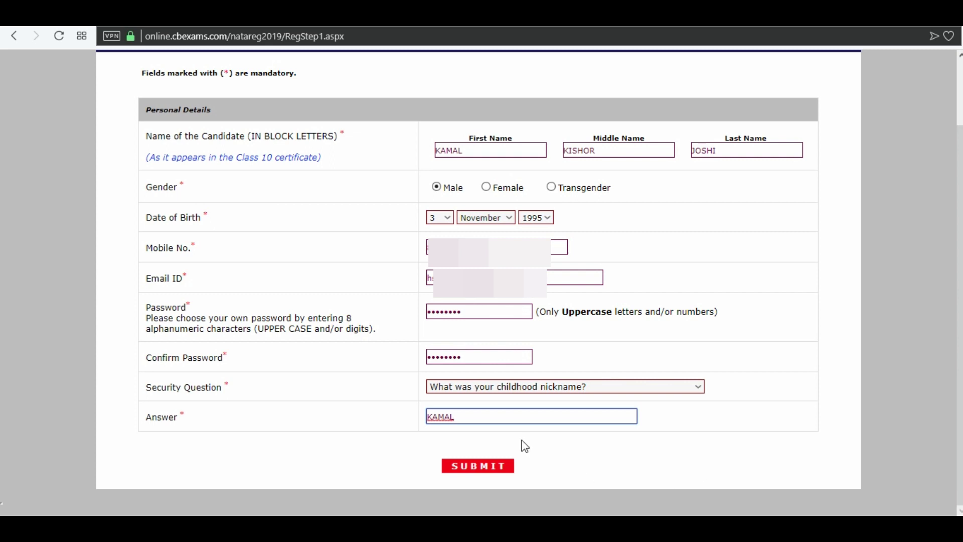
# Submit the personal details, confirm them, and clear stray text from Father's Name.
pyautogui.click(490, 466)
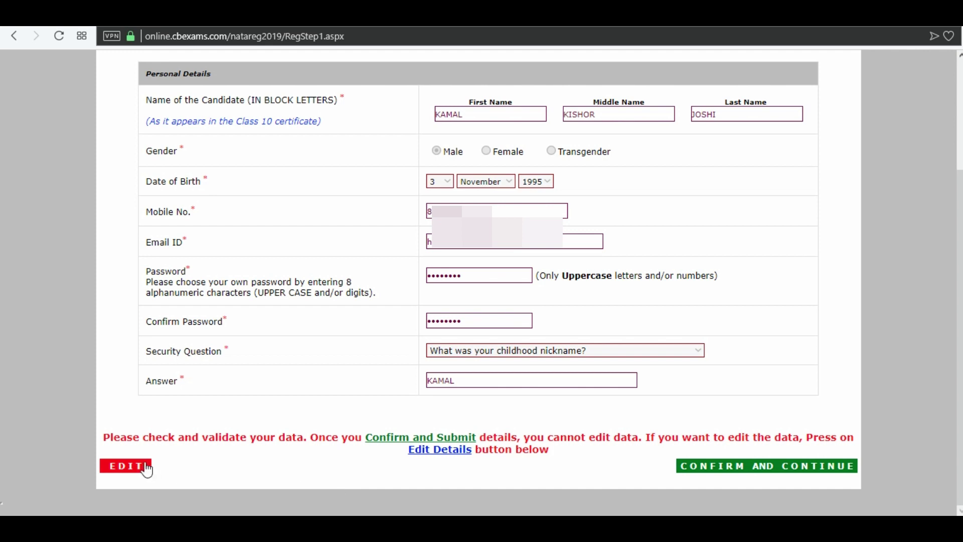
pyautogui.click(763, 469)
pyautogui.press('BackSpace')
pyautogui.press('BackSpace')
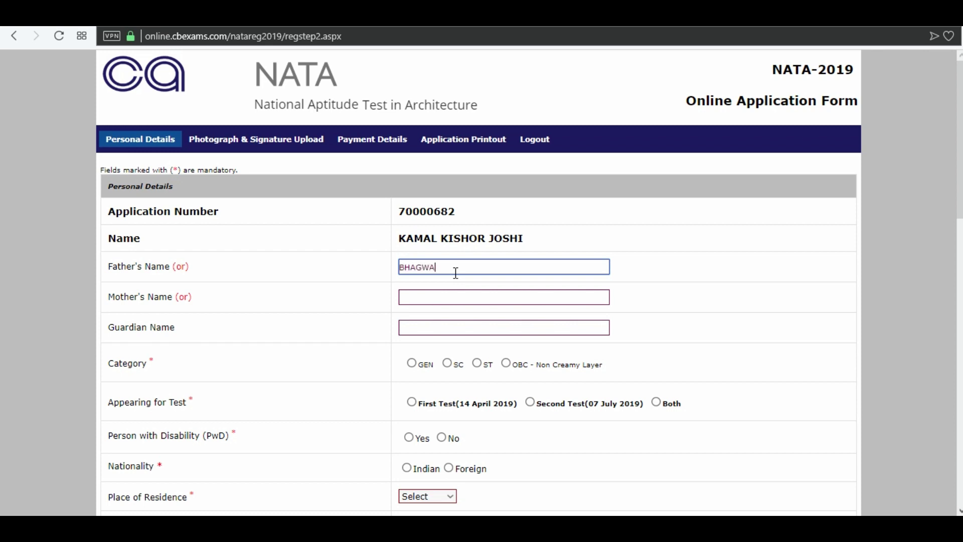
# Enter the father's and mother's full names.
pyautogui.click(452, 297)
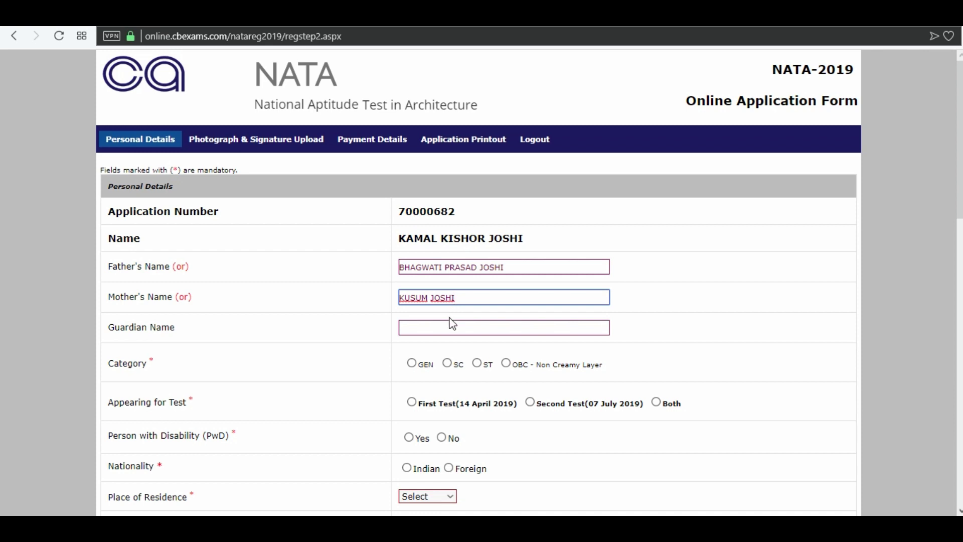
# Choose GEN category, First Test, PwD No, Indian nationality and Urban residence.
pyautogui.click(412, 363)
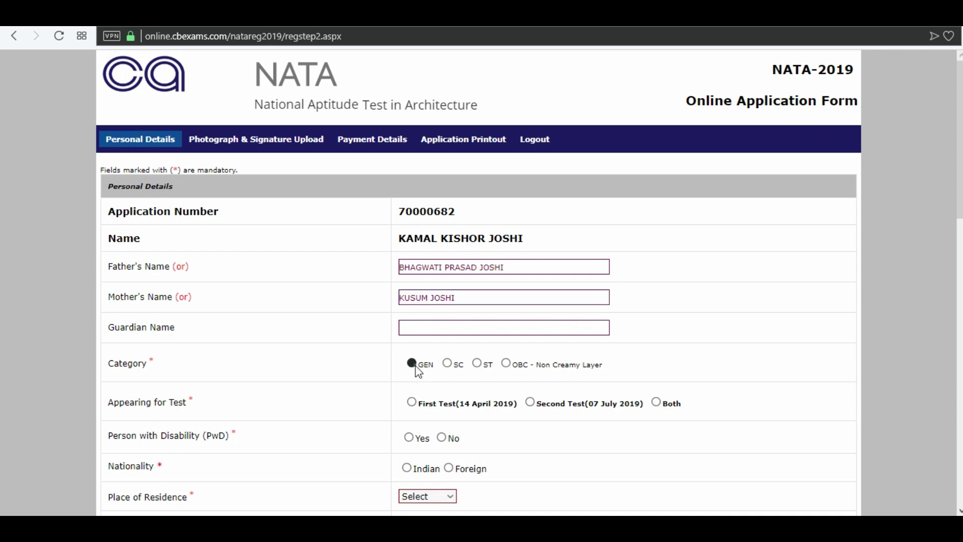
pyautogui.click(419, 404)
pyautogui.click(441, 438)
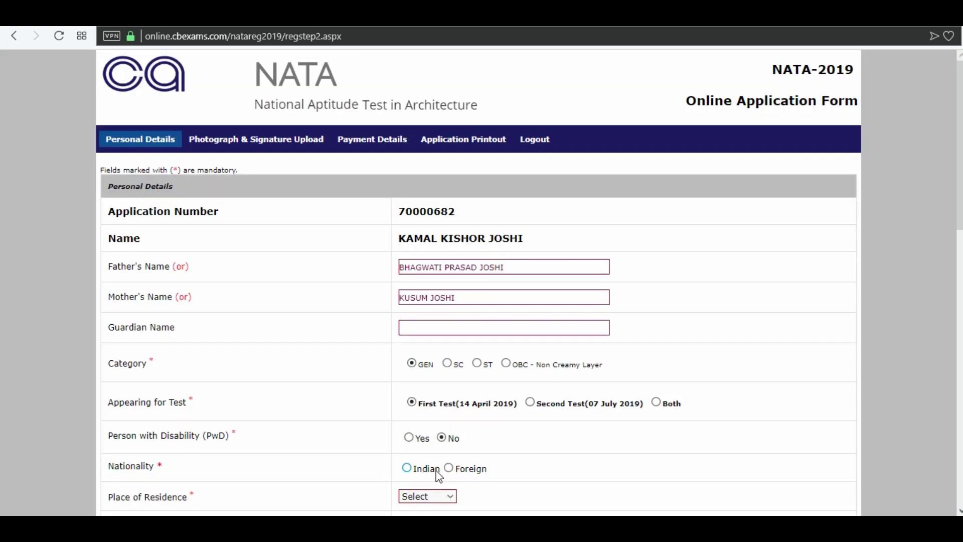
pyautogui.click(407, 468)
pyautogui.click(431, 495)
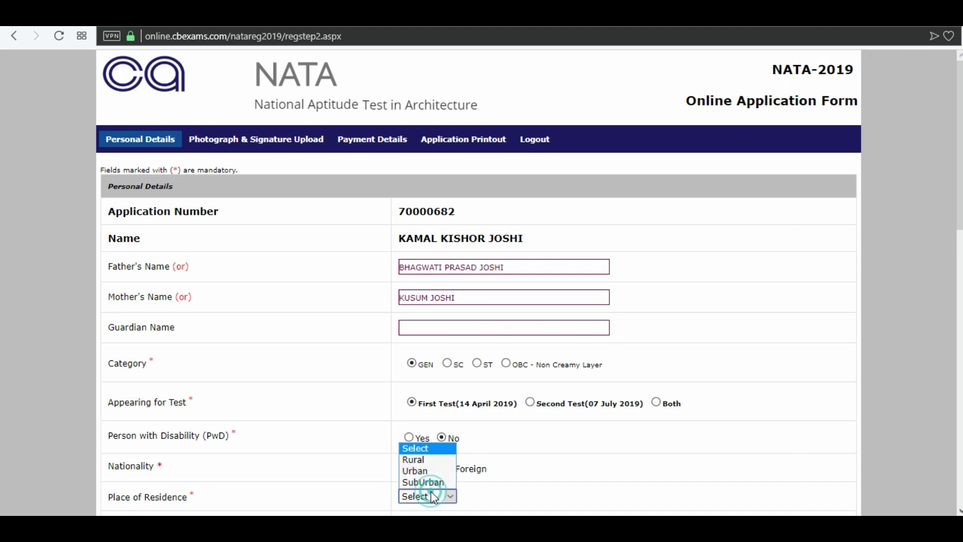
pyautogui.click(428, 470)
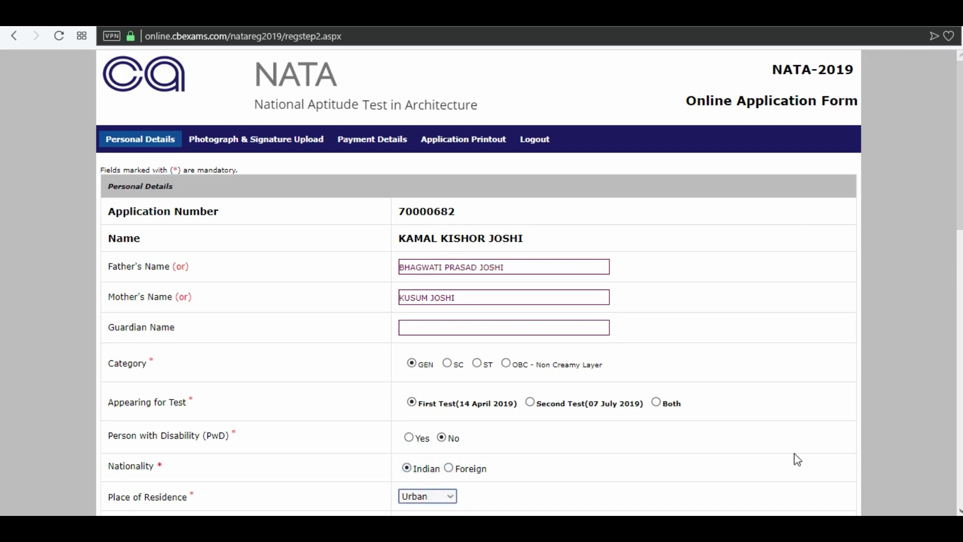
# Select Aadhar as the ID proof type.
pyautogui.scroll(-8, 2, 199)
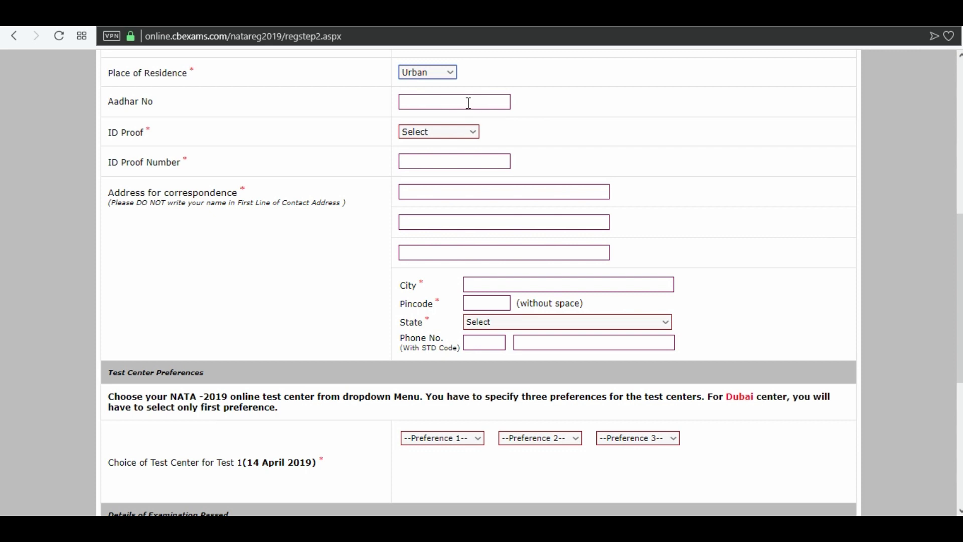
pyautogui.press('Tab')
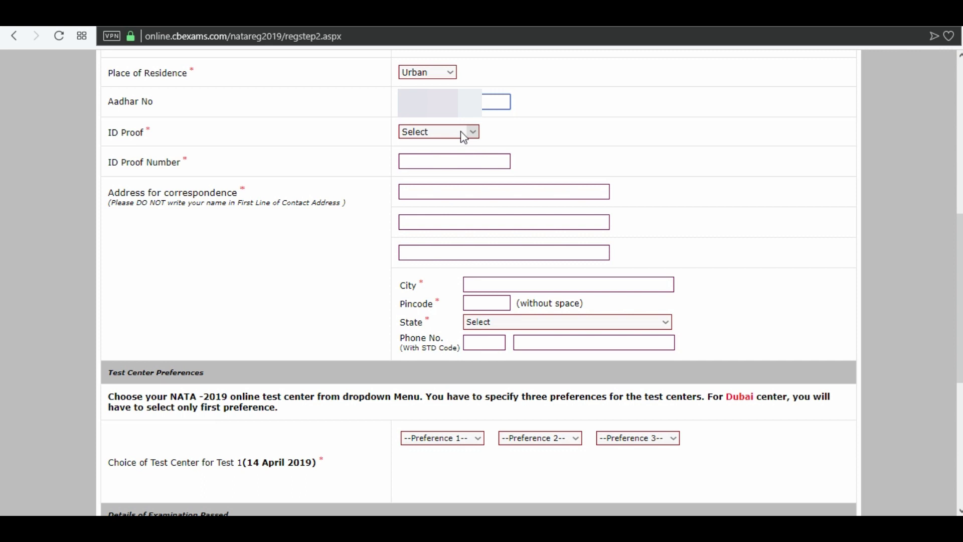
pyautogui.click(462, 133)
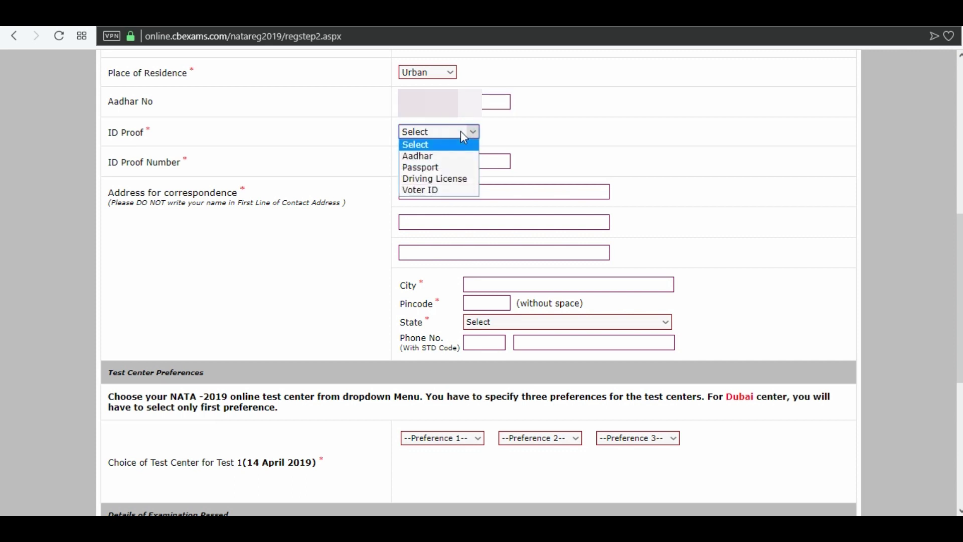
pyautogui.click(450, 155)
pyautogui.click(451, 157)
# Enter the correspondence address lines, city and pincode.
pyautogui.click(448, 190)
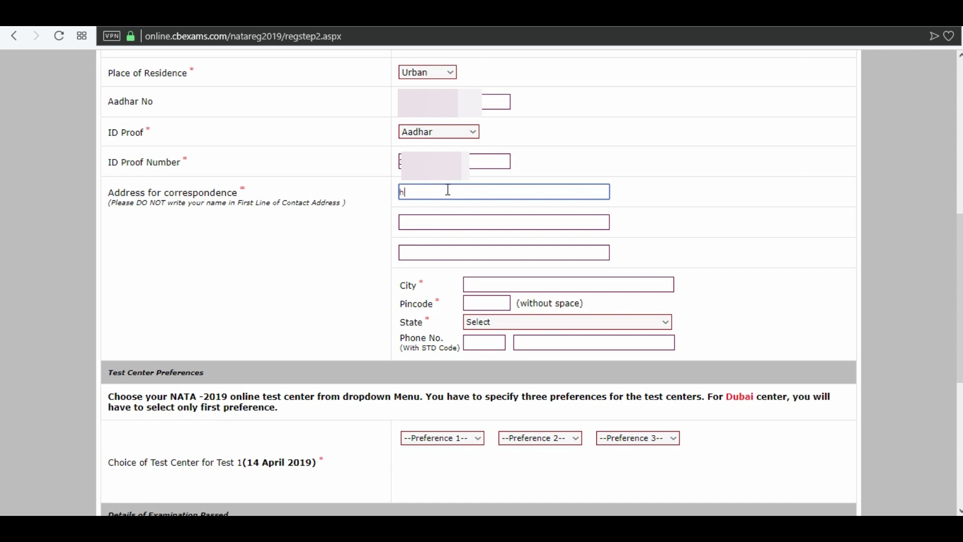
pyautogui.click(447, 221)
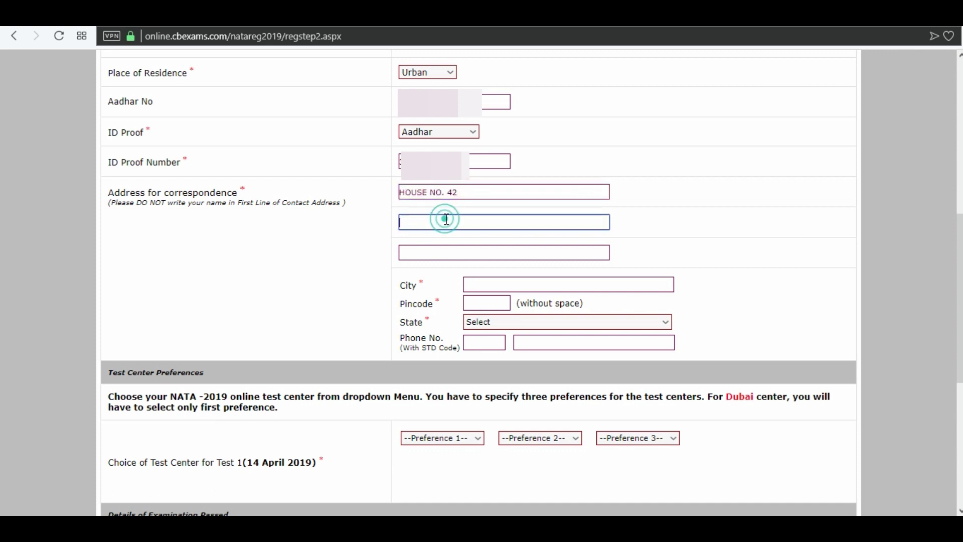
pyautogui.click(479, 285)
pyautogui.write('PITHORA')
pyautogui.write('GAEH')
pyautogui.press('BackSpace')
pyautogui.press('BackSpace')
pyautogui.write('RH')
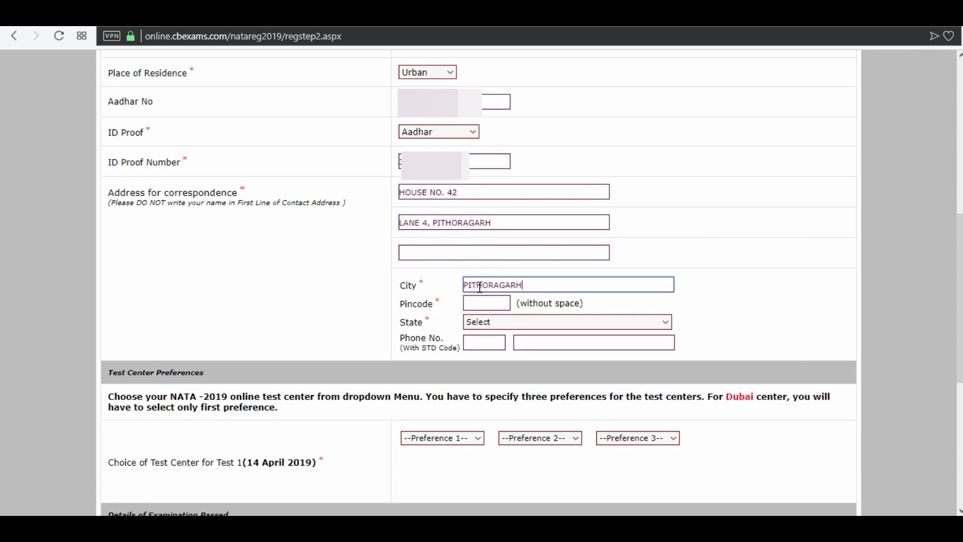
pyautogui.click(481, 303)
pyautogui.write('262501')
# Choose Uttaranchal as the state.
pyautogui.click(484, 321)
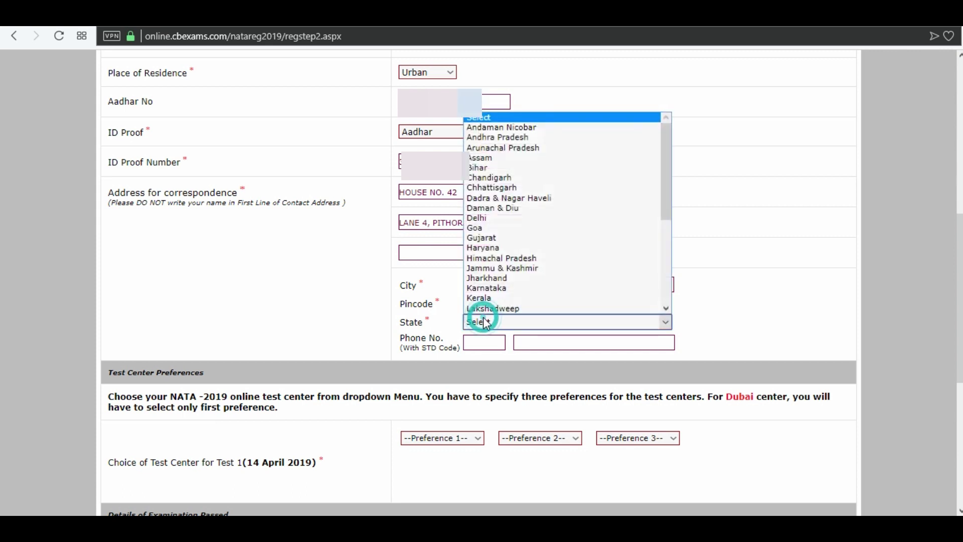
pyautogui.press('u')
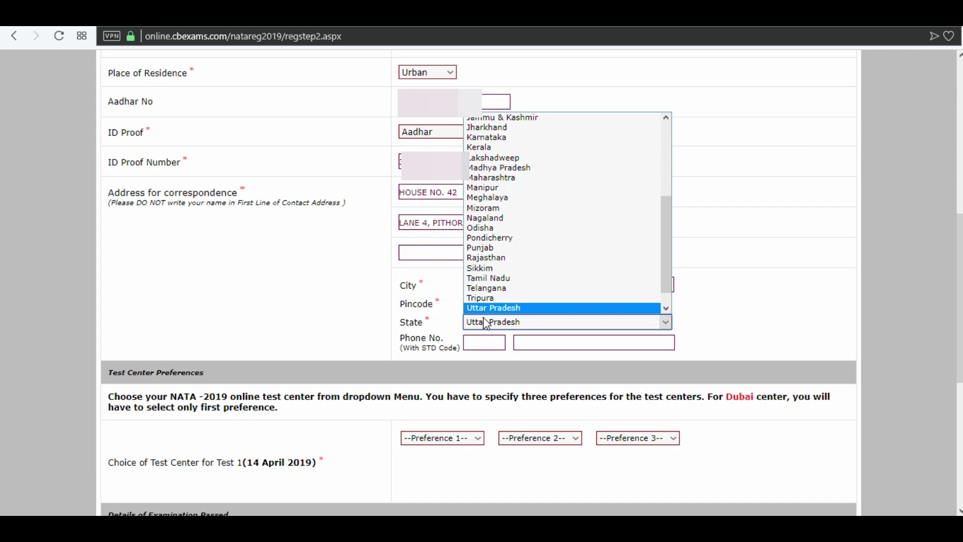
pyautogui.press('u')
pyautogui.press('Return')
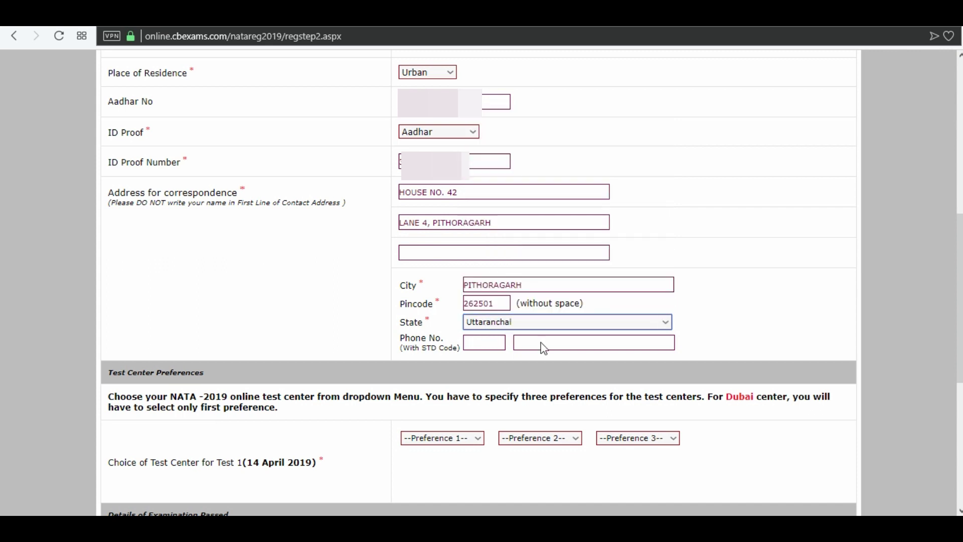
pyautogui.click(473, 438)
# Set test centre preferences 1, 2 and 3 to Agartala, Agra and Ahmedabad.
pyautogui.click(448, 245)
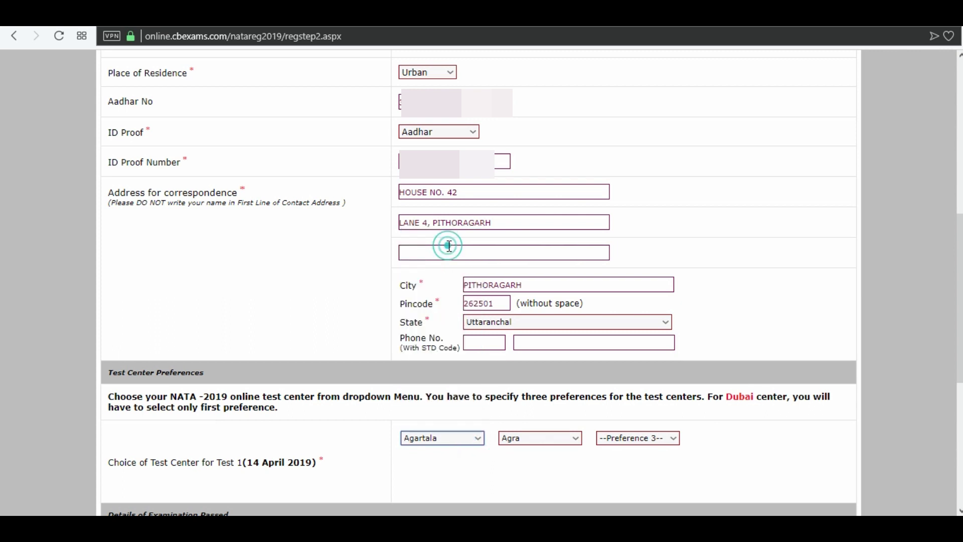
pyautogui.click(555, 442)
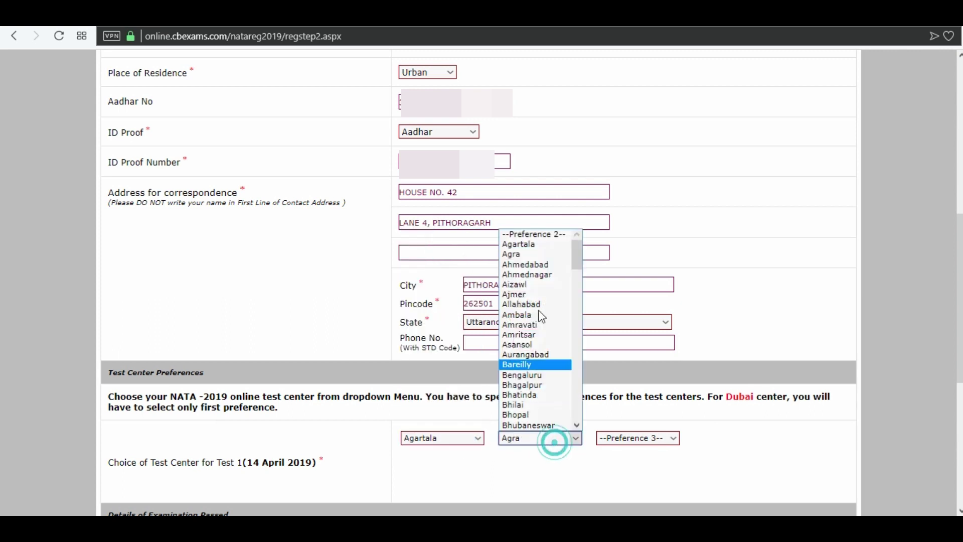
pyautogui.click(533, 254)
pyautogui.click(626, 438)
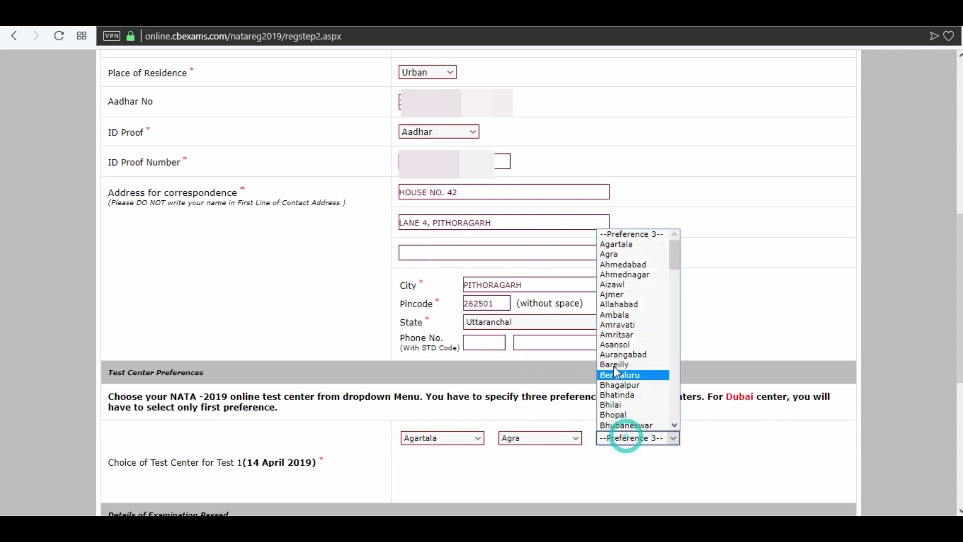
pyautogui.click(618, 265)
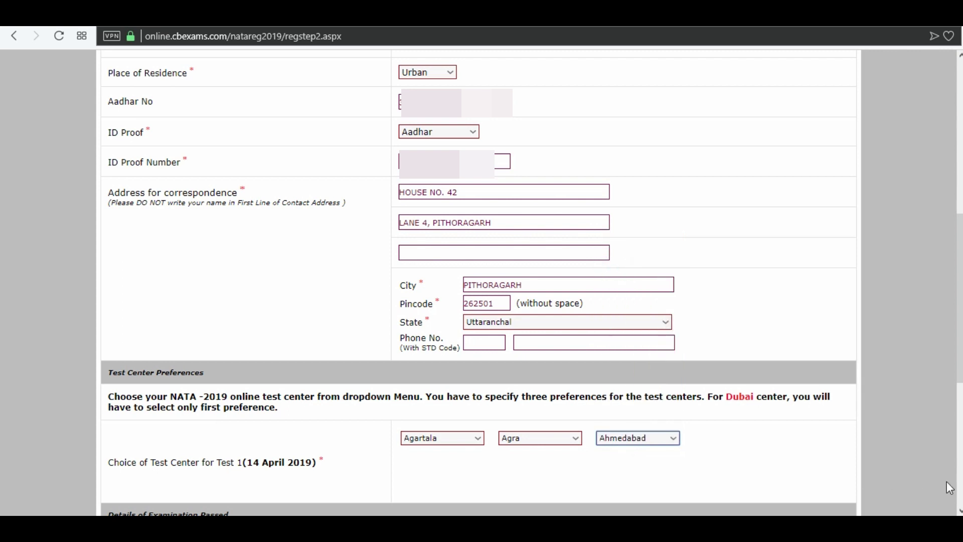
pyautogui.scroll(-7, 1, 361)
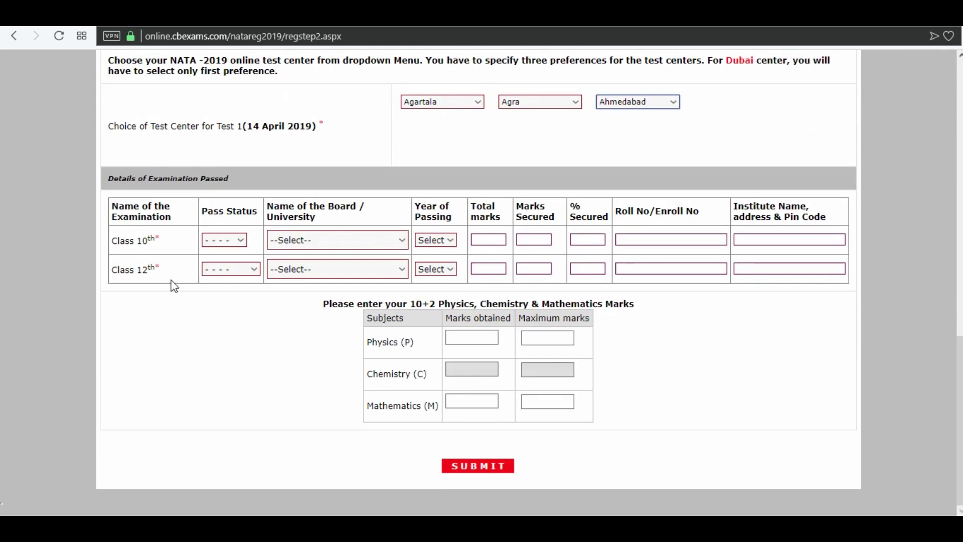
# Mark Class 10th as Passed with the CBSE board and 2017 as year of passing.
pyautogui.click(237, 246)
pyautogui.click(235, 270)
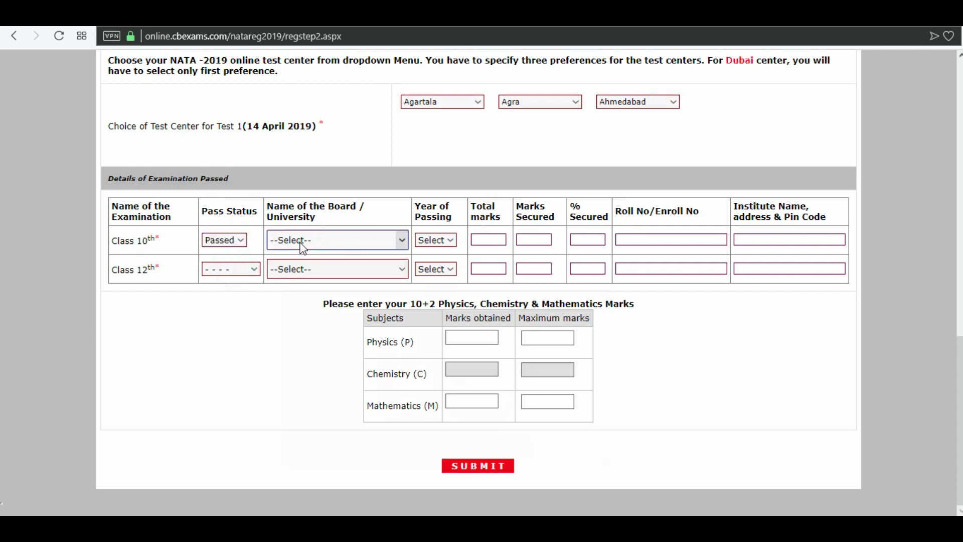
pyautogui.click(301, 243)
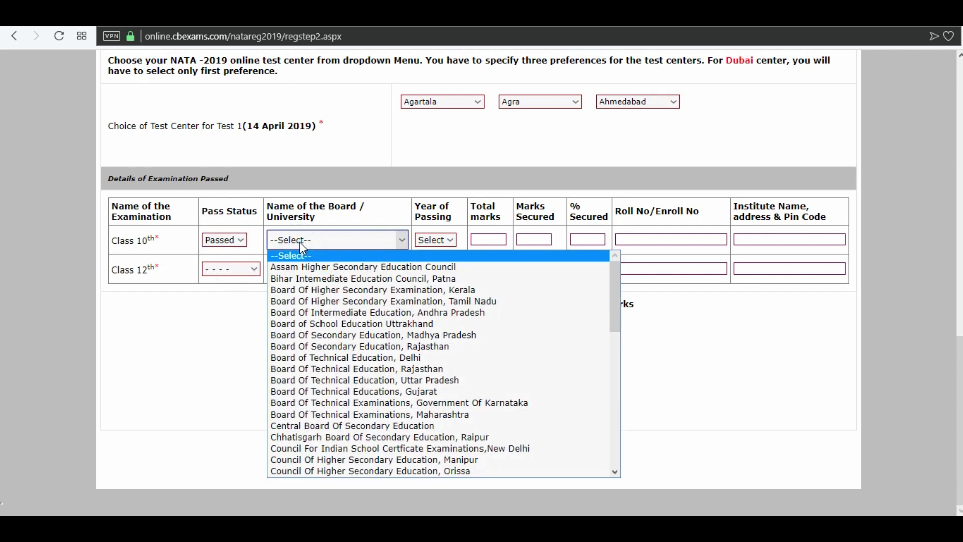
pyautogui.click(321, 425)
pyautogui.click(431, 239)
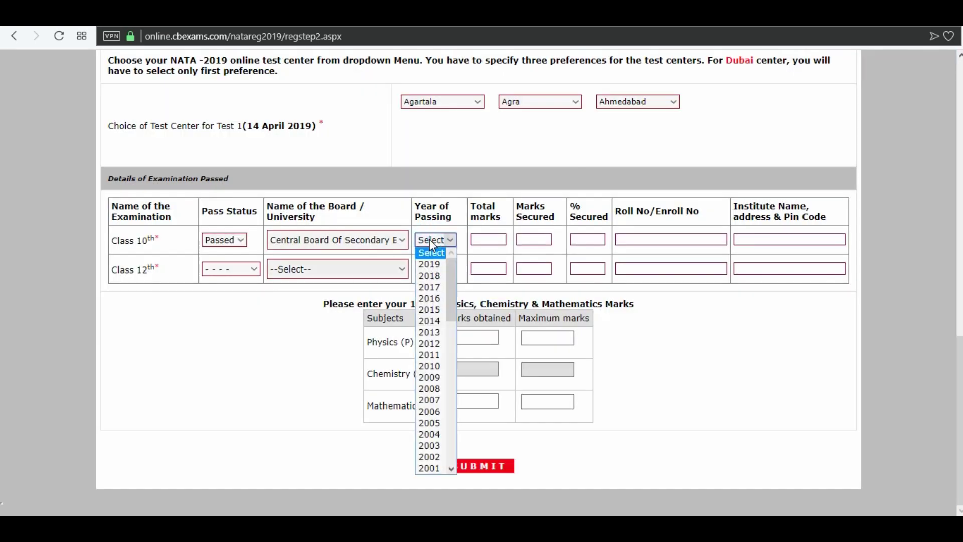
pyautogui.click(429, 287)
# Enter Class 10th marks 485 of 600, the roll number, and institute 'GIC, PITHORAGARH'.
pyautogui.click(487, 236)
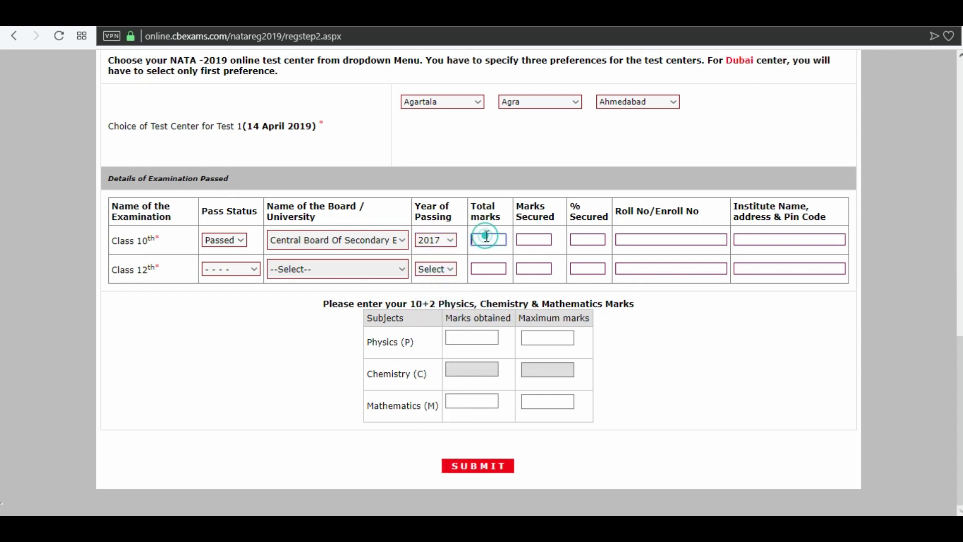
pyautogui.write('600')
pyautogui.press('Tab')
pyautogui.write('485')
pyautogui.click(573, 238)
pyautogui.click(616, 241)
pyautogui.click(748, 240)
pyautogui.write('GIC')
pyautogui.press('BackSpace')
pyautogui.press('BackSpace')
pyautogui.press('BackSpace')
pyautogui.write('GIC, PITHORAGARH')
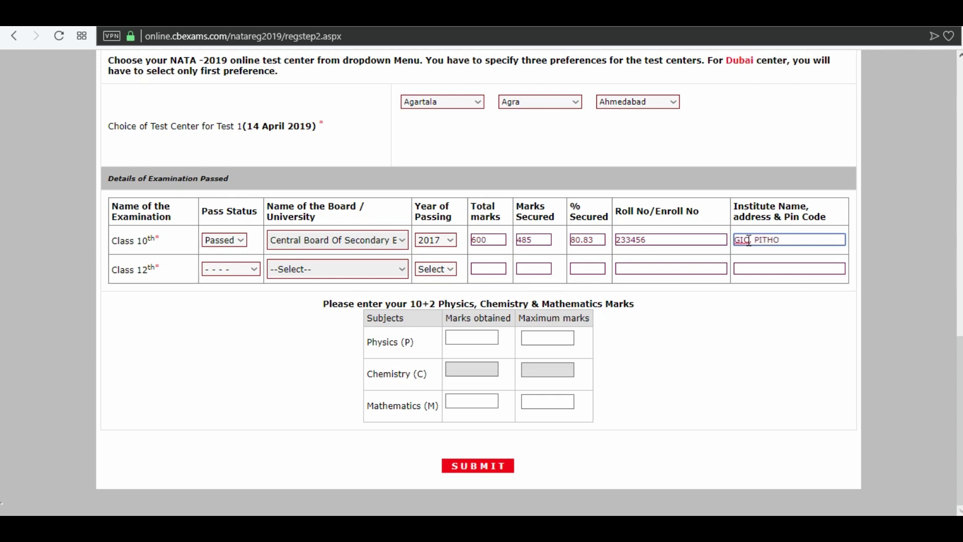
# Set Class 12th to Appearing under the Central Board Of Secondary Education.
pyautogui.click(236, 279)
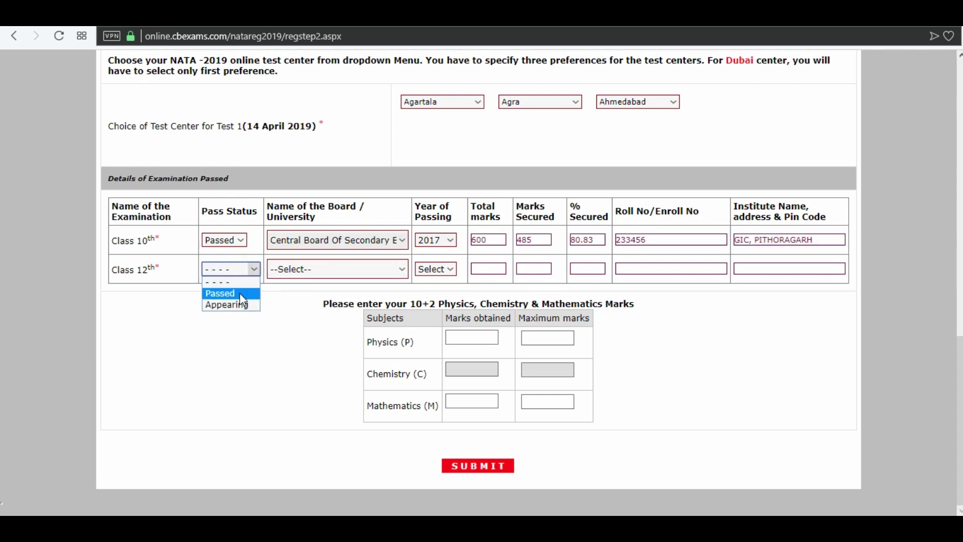
pyautogui.click(240, 306)
pyautogui.click(317, 414)
pyautogui.click(351, 345)
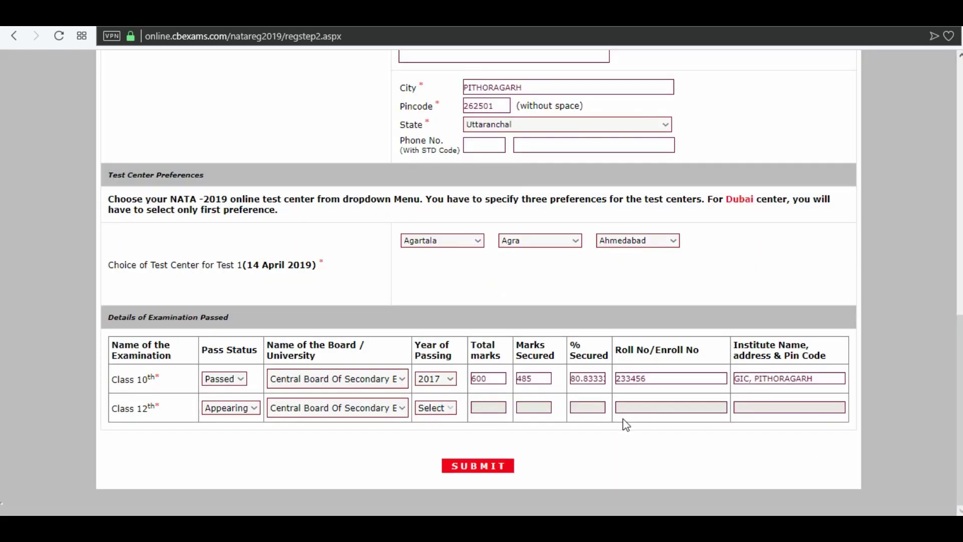
# Submit the application details, review them, and confirm to continue to document uploads.
pyautogui.click(491, 461)
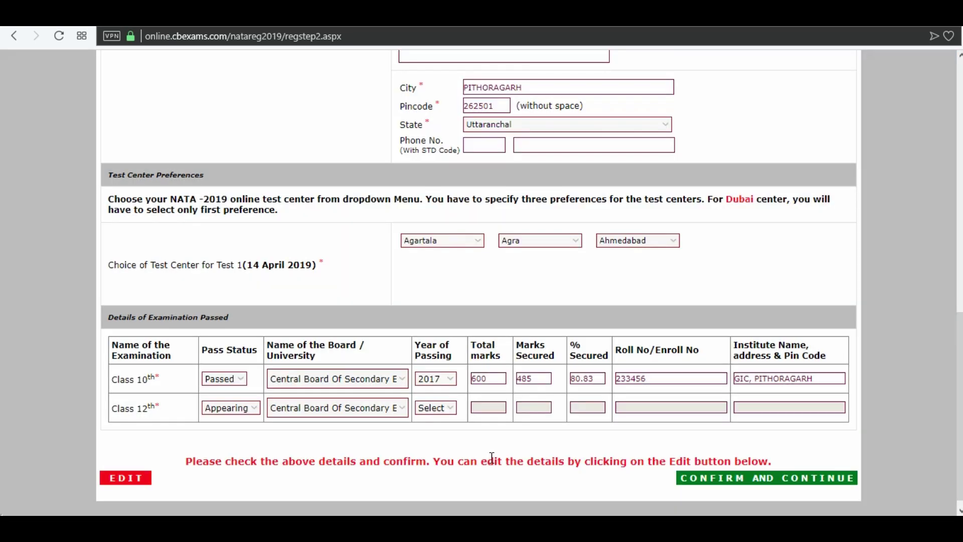
pyautogui.scroll(-1, 376, 447)
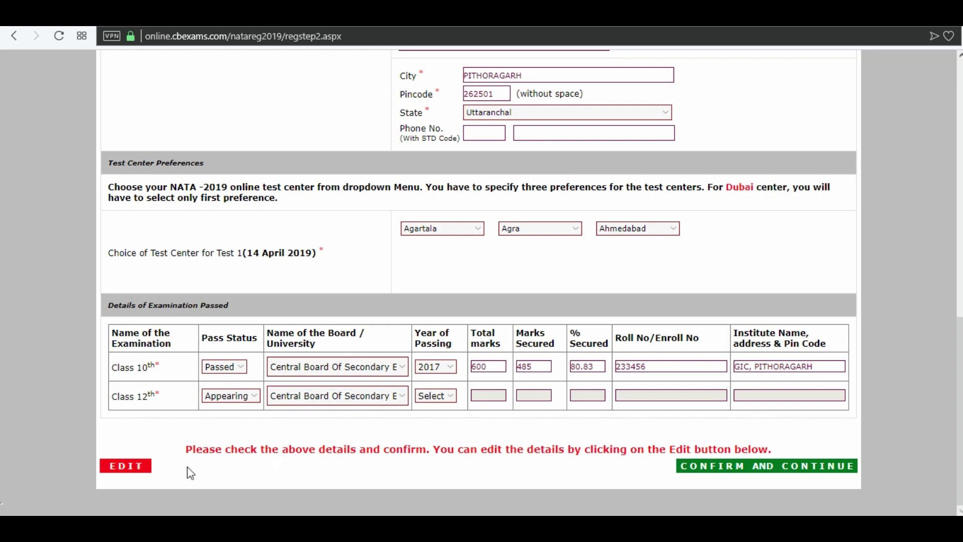
pyautogui.click(731, 471)
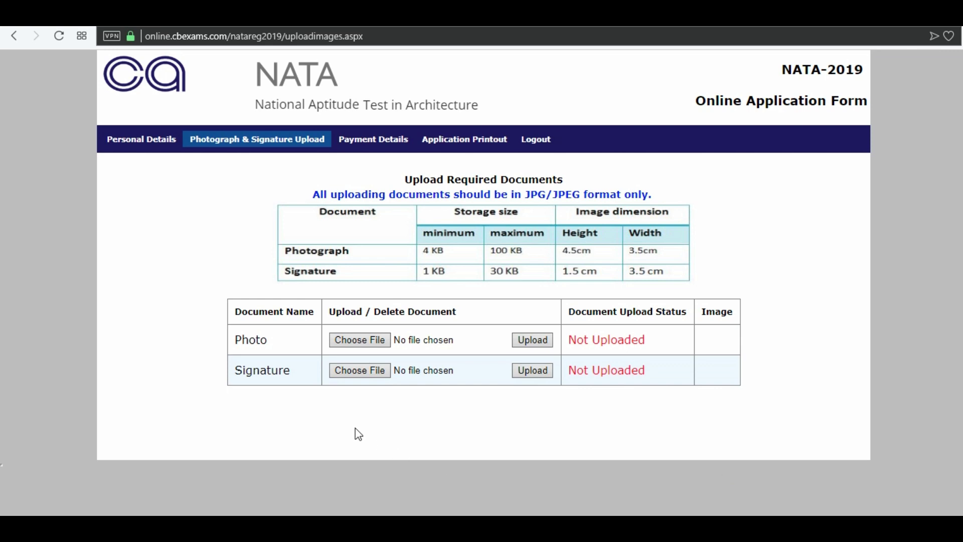
# Upload the photograph and the signature image, then confirm and submit them.
pyautogui.click(359, 340)
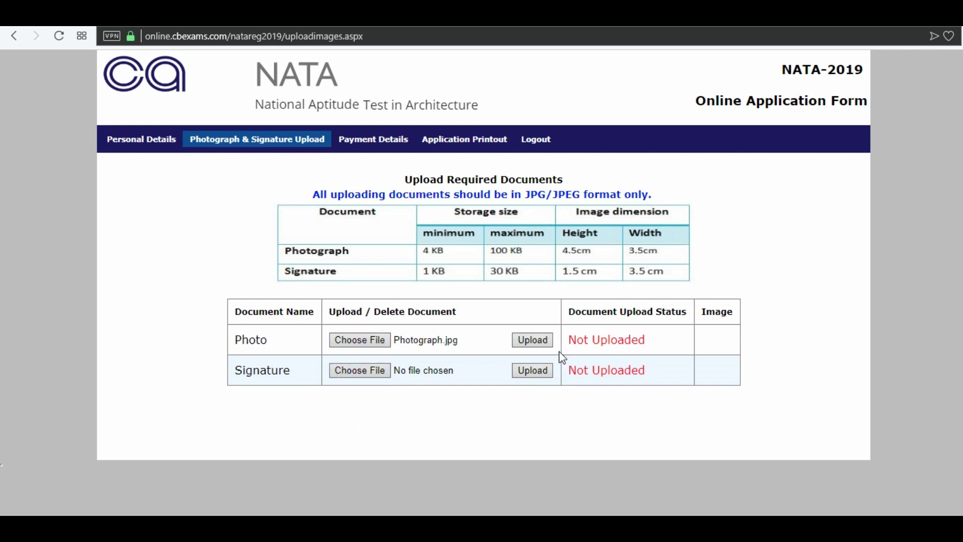
pyautogui.click(533, 338)
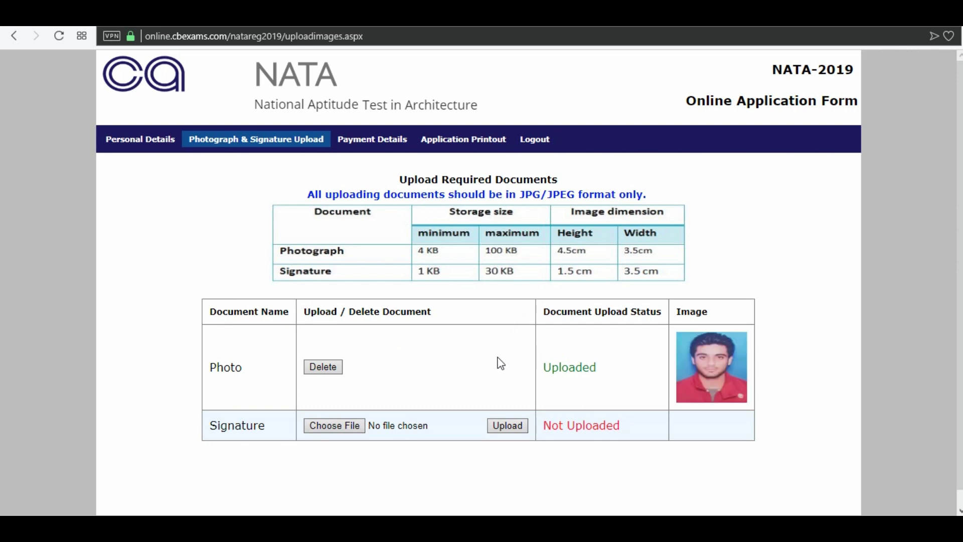
pyautogui.click(341, 426)
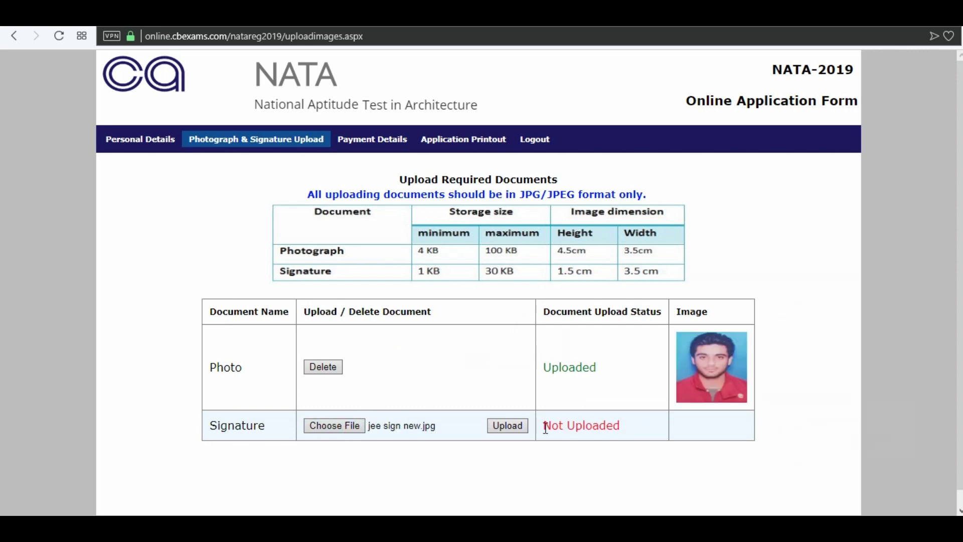
pyautogui.click(522, 426)
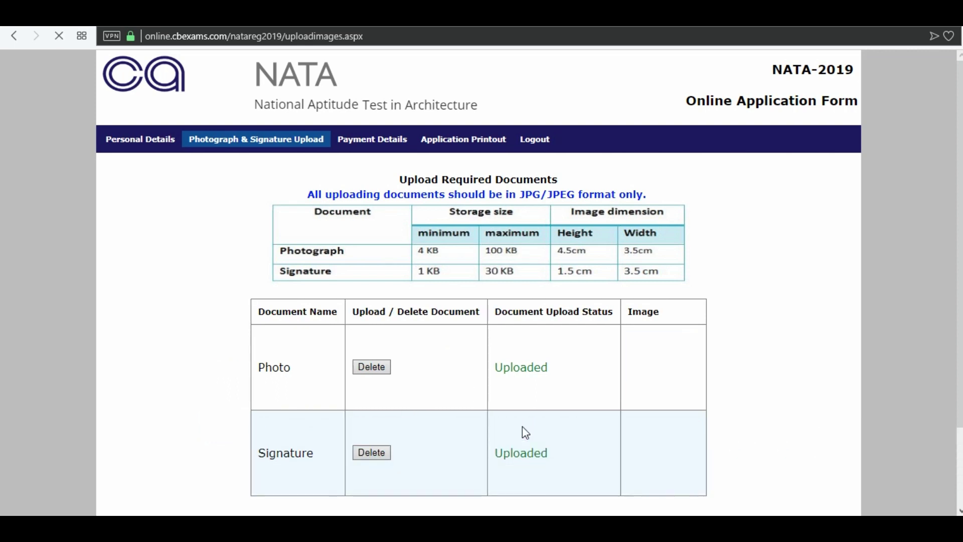
pyautogui.scroll(-2, 522, 426)
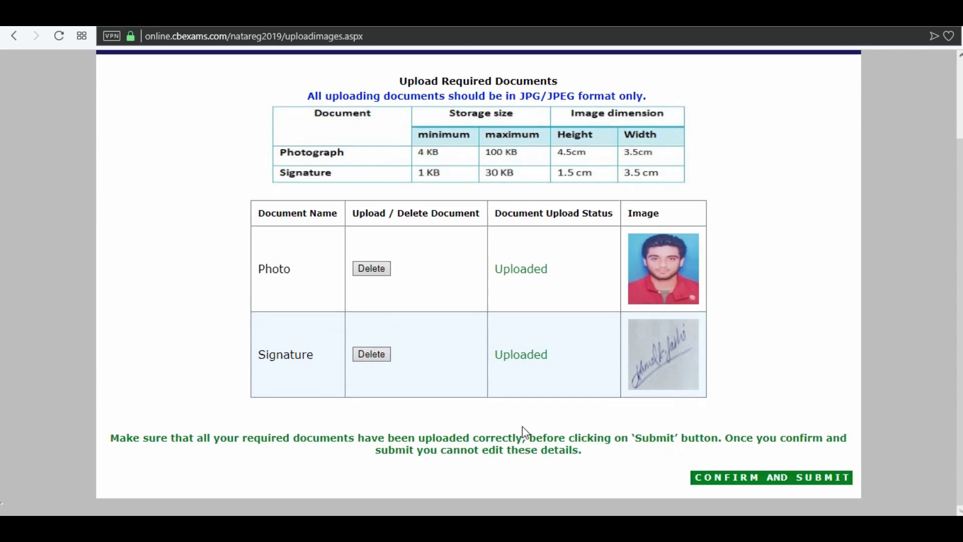
pyautogui.click(755, 480)
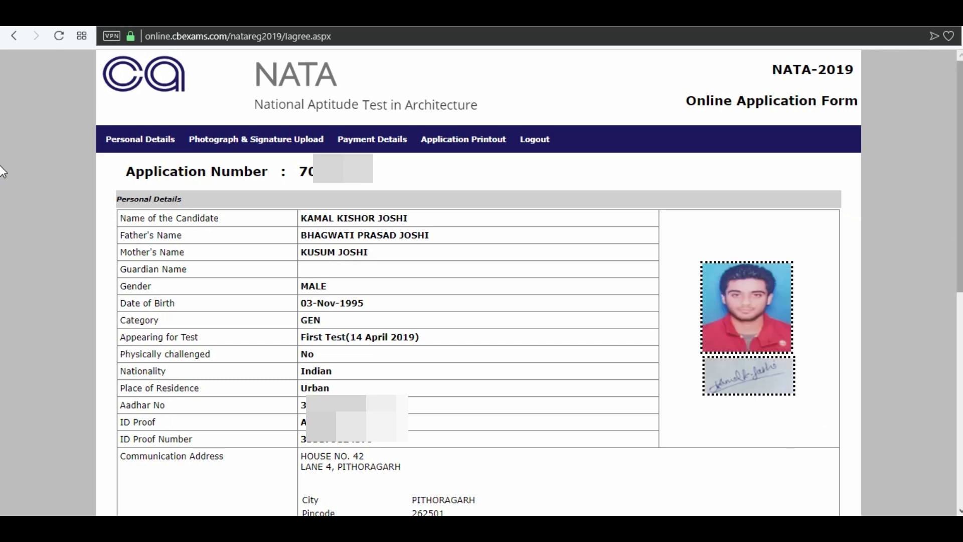
# Agree to the reviewed application and proceed with the ICICI Bank payment gateway.
pyautogui.scroll(-10, 712, 446)
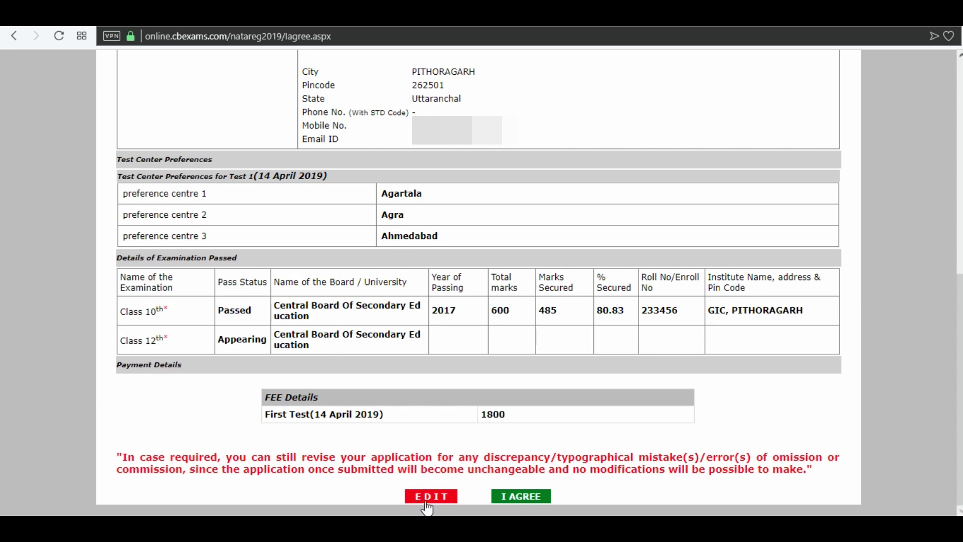
pyautogui.click(520, 496)
pyautogui.scroll(-2, 516, 503)
pyautogui.click(484, 443)
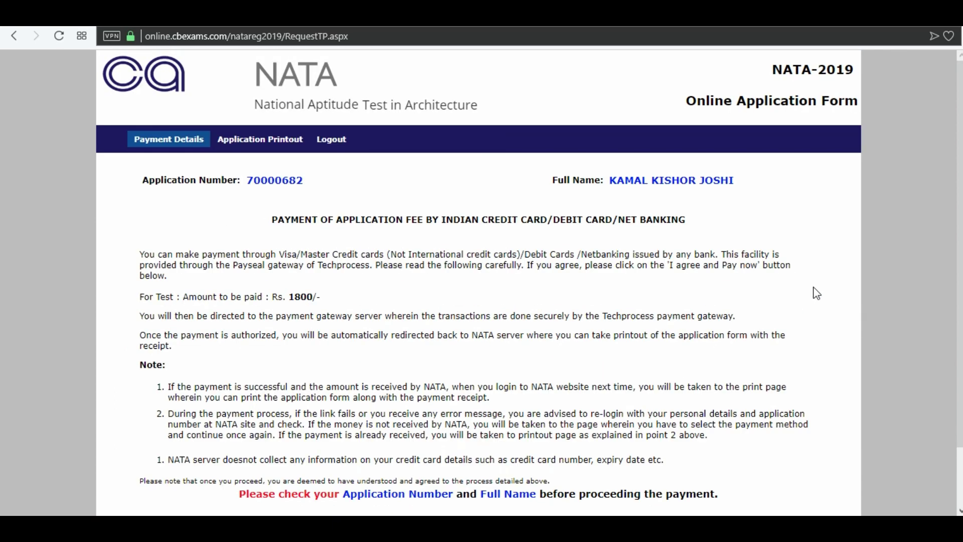
# Scroll the payment page to read the Rs. 1800 fee and 'Payment option will be available soon'.
pyautogui.scroll(-1, 3, 127)
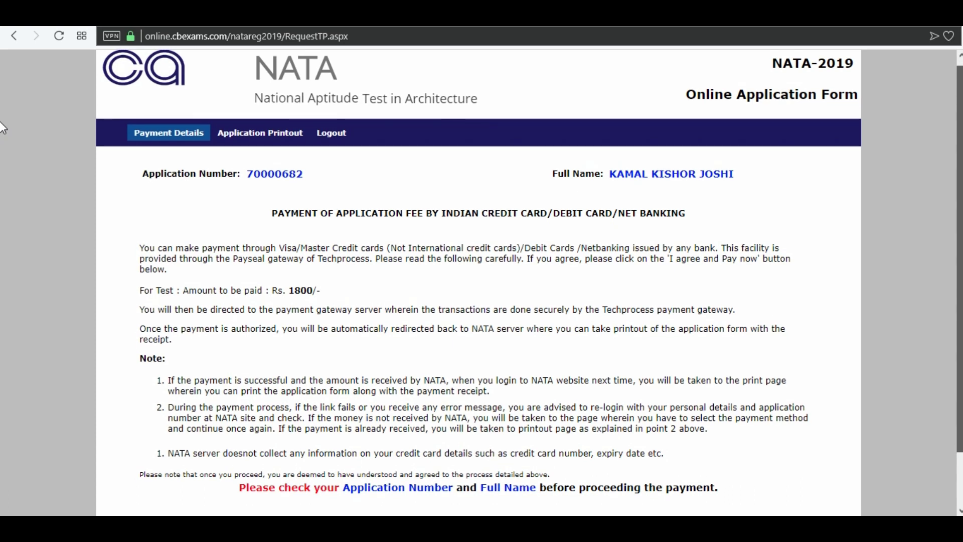
pyautogui.scroll(-1, 2, 126)
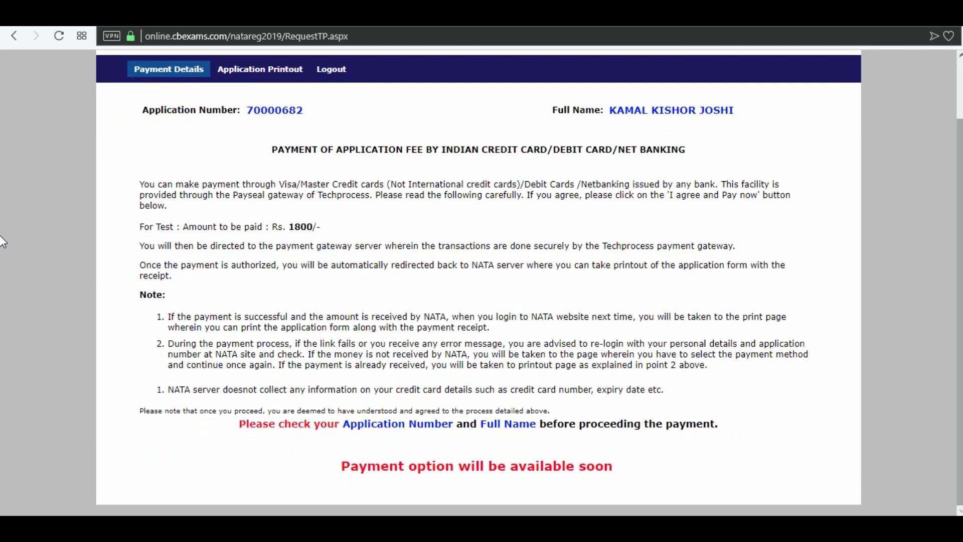